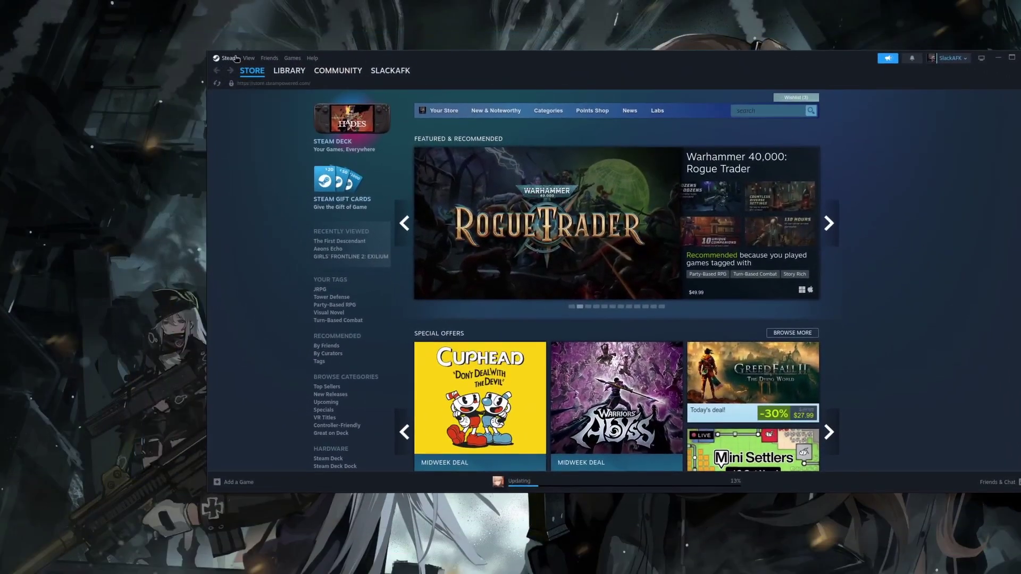
Enable Steam Play for all other titles with Proton Experimental in Steam's Compatibility settings.
left_click(230, 58)
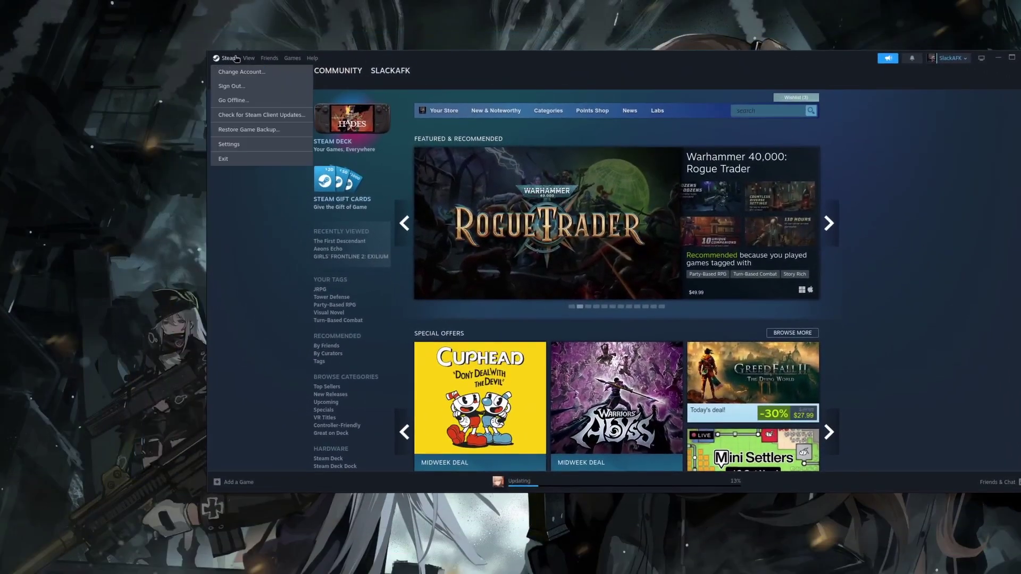
left_click(249, 150)
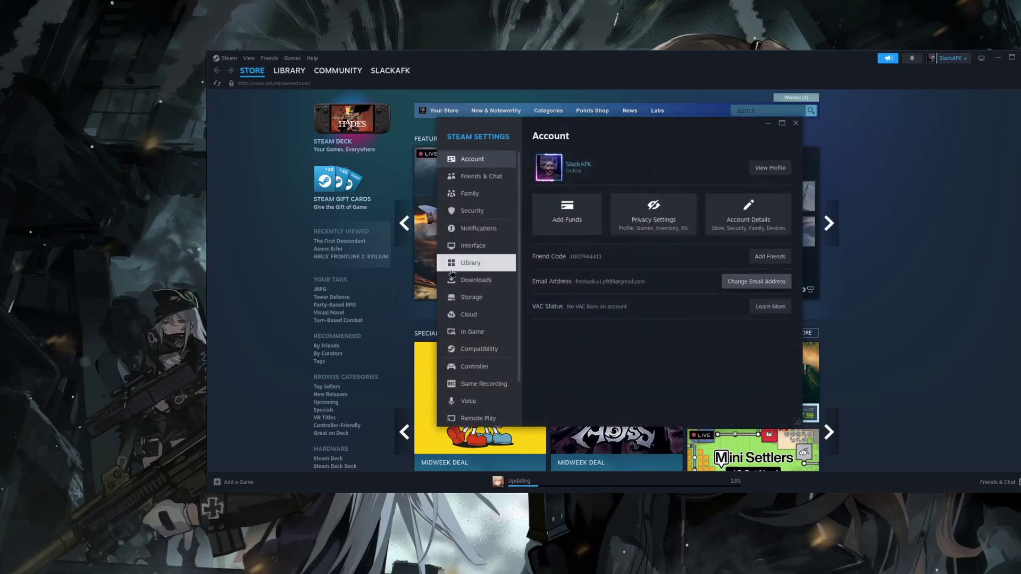
left_click(482, 350)
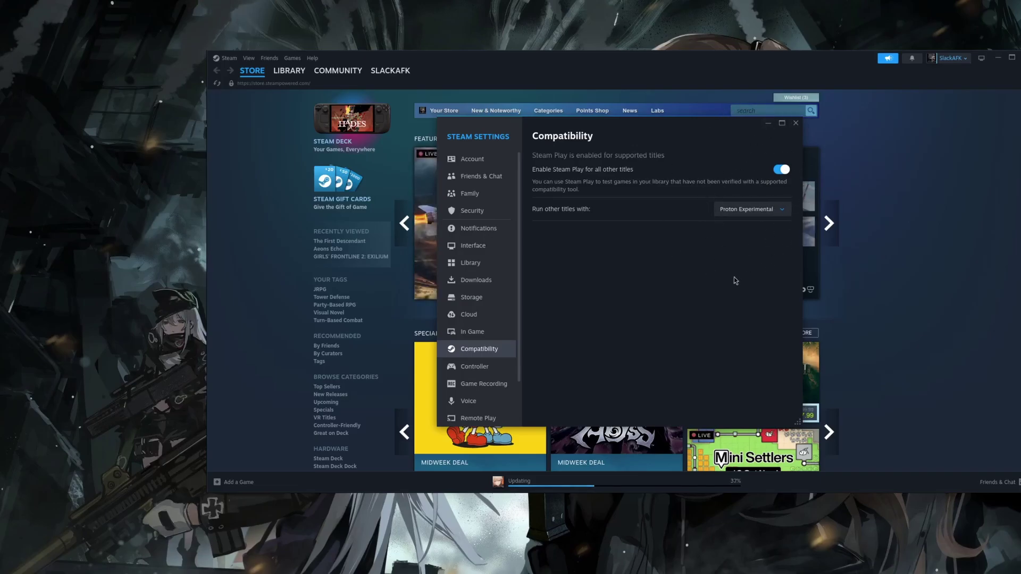
left_click(796, 126)
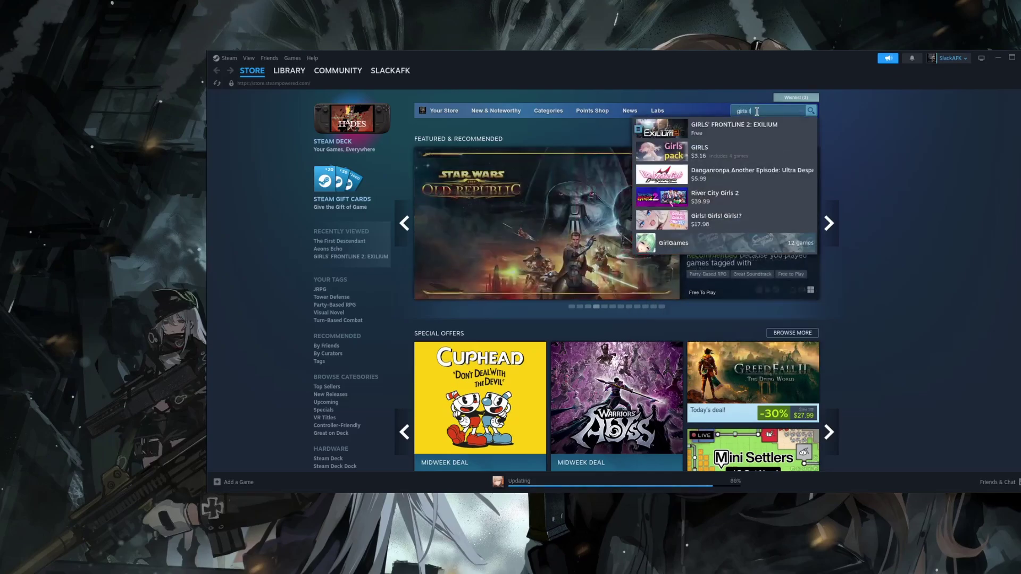
Open the GIRLS' FRONTLINE 2: EXILIUM store page from the search and scroll to its system requirements.
key("BackSpace")
type("f")
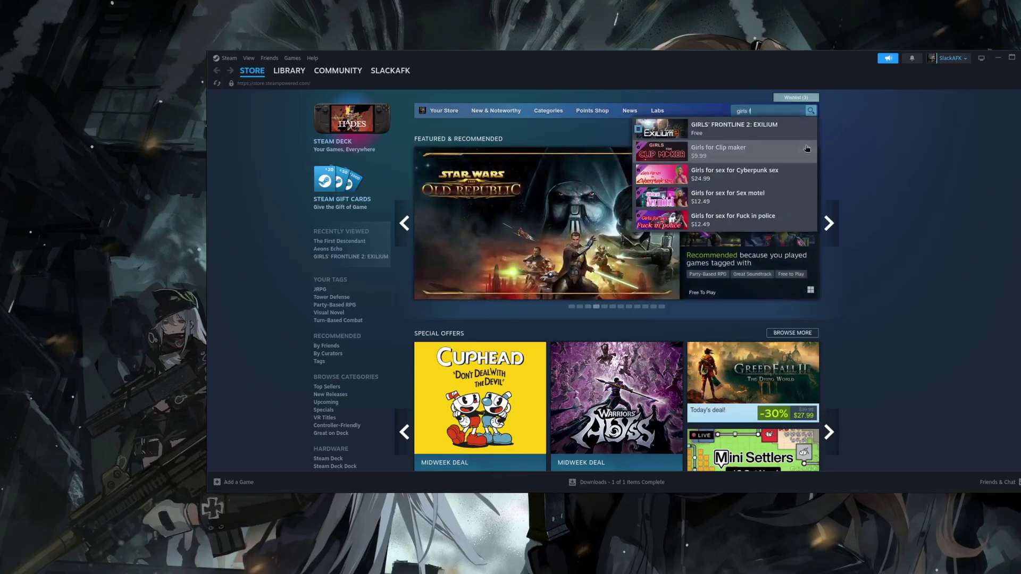
left_click(769, 130)
scroll(478, 369, "down", 12)
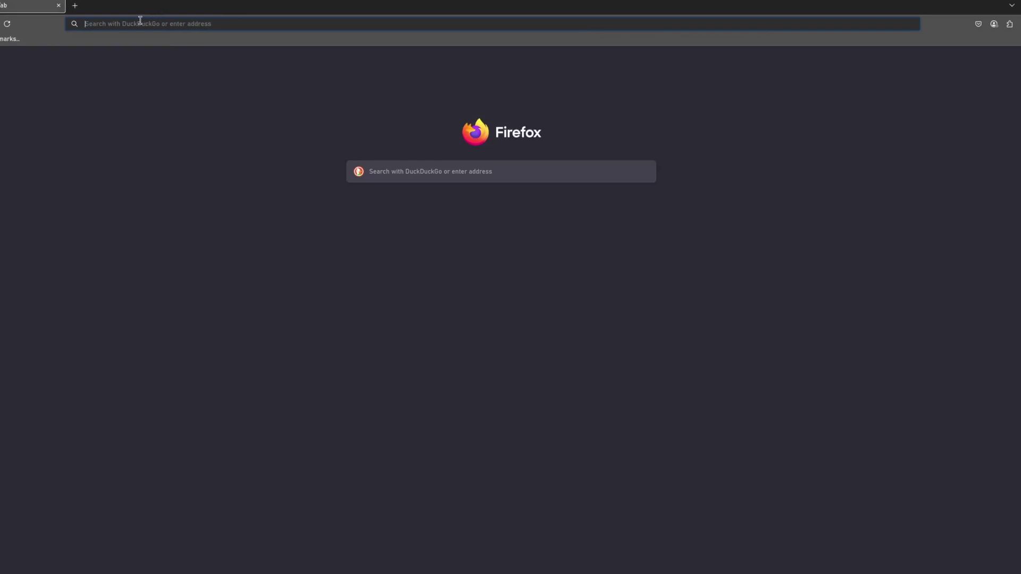
Search the web for 'protondb' to reach the ProtonDB site.
left_click(140, 20)
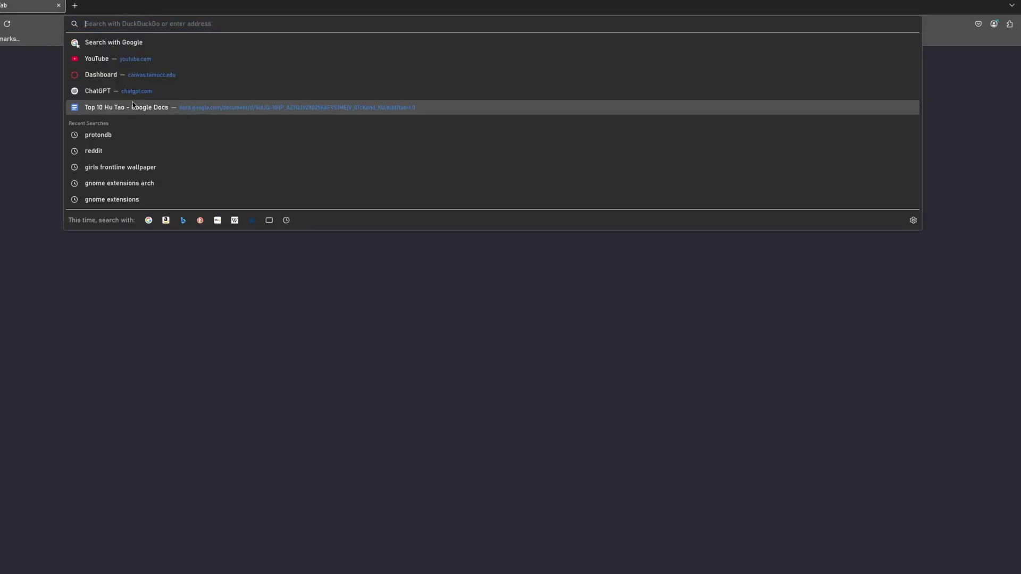
type("proton")
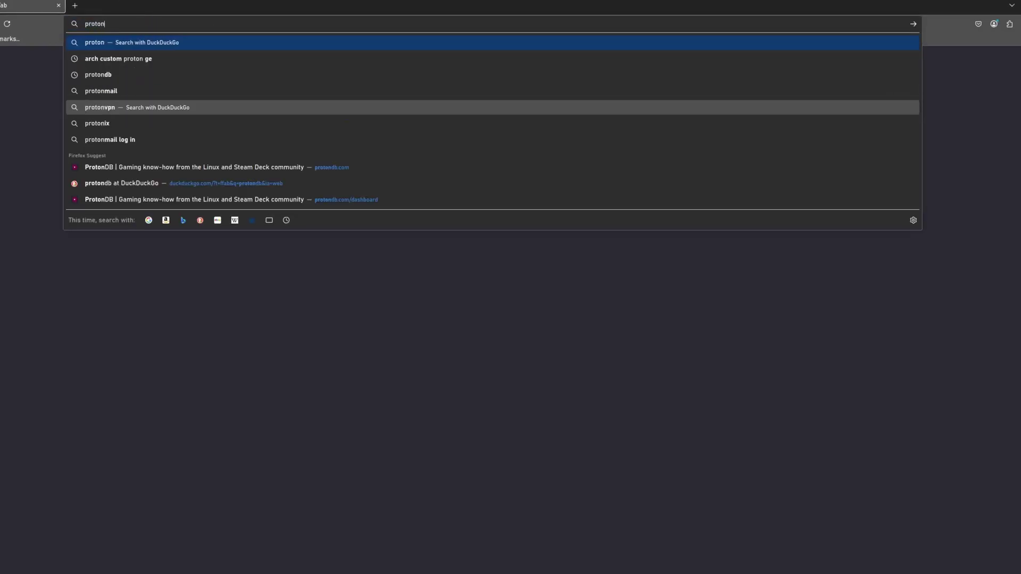
type("db")
key("Return")
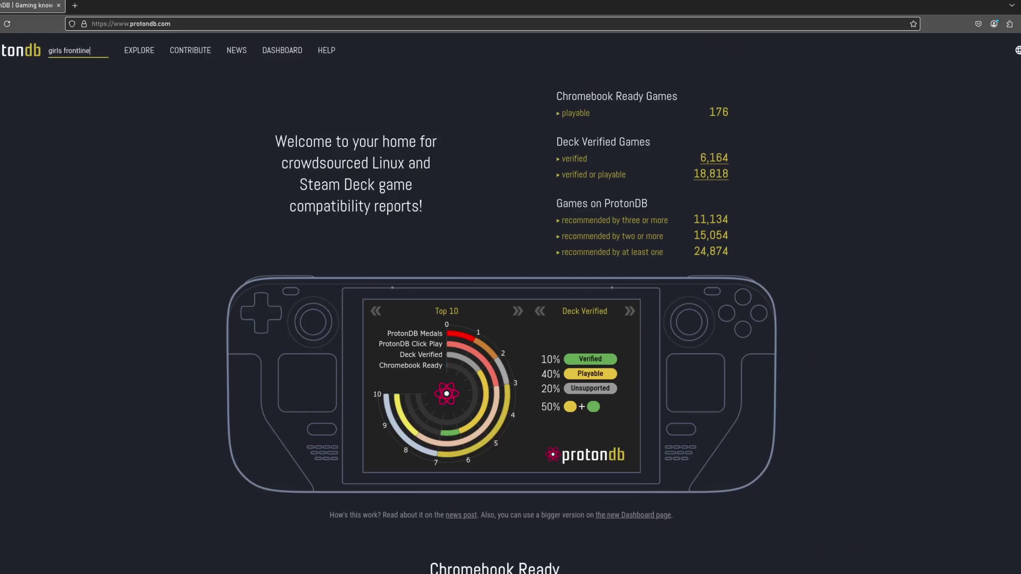
Search ProtonDB for 'girls frontline 2' and open the Gold-rated Exilium listing.
type("2")
key("Return")
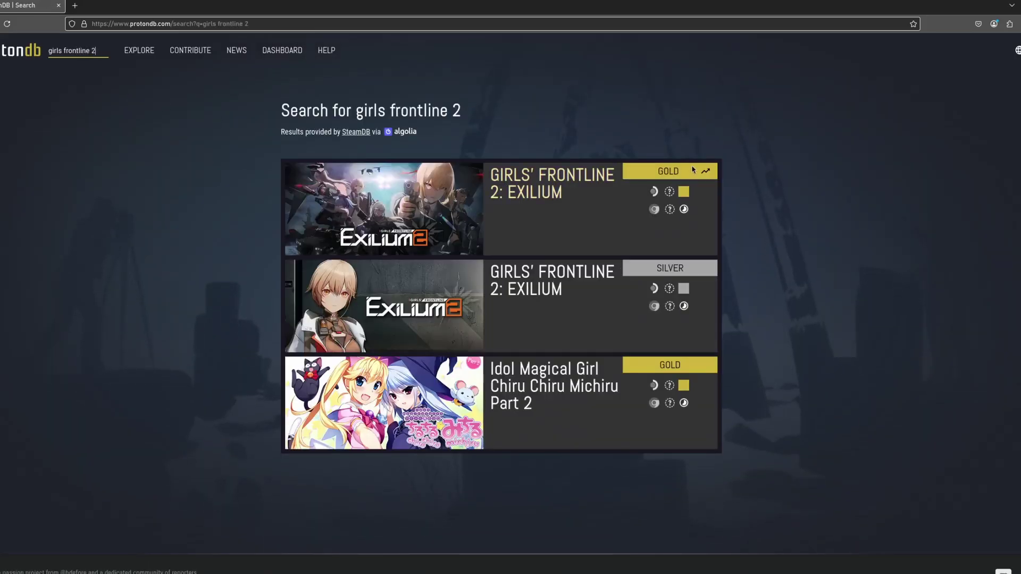
mouse_move(684, 177)
mouse_move(695, 270)
mouse_move(702, 372)
left_click(546, 169)
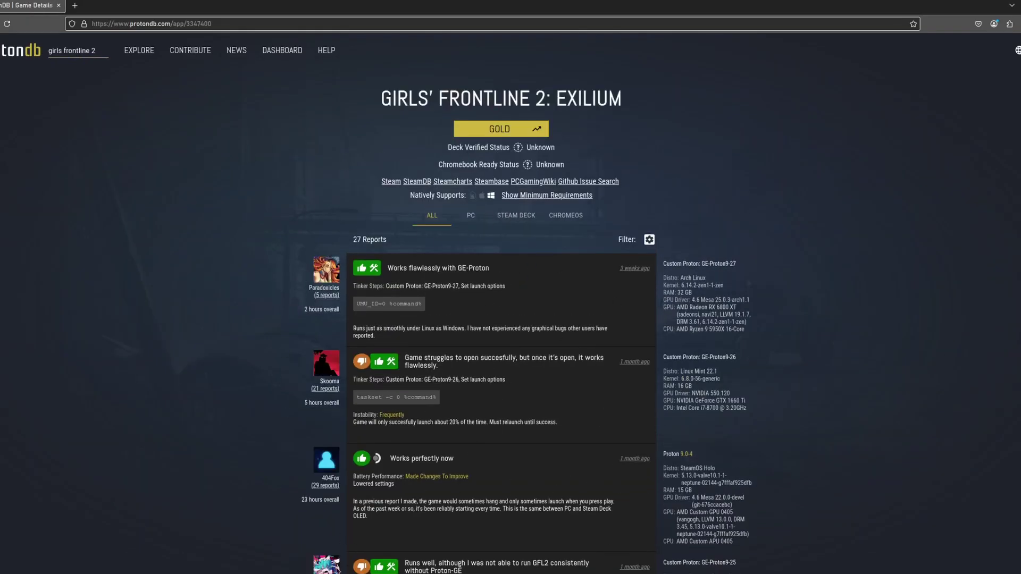
Scroll through the 27 user reports for GIRLS' FRONTLINE 2: EXILIUM on ProtonDB.
scroll(509, 261, "down", 3)
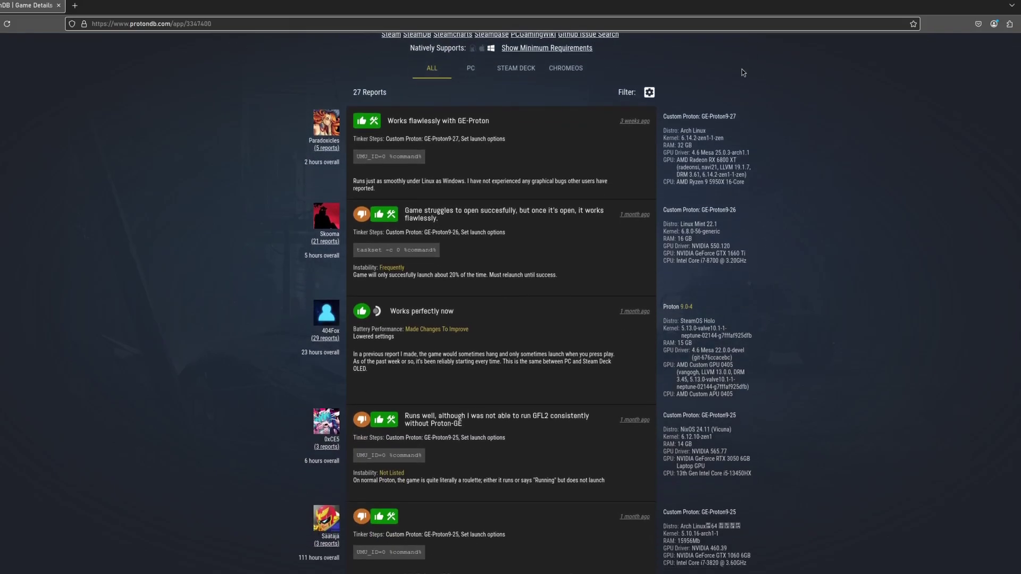
scroll(784, 380, "down", 2)
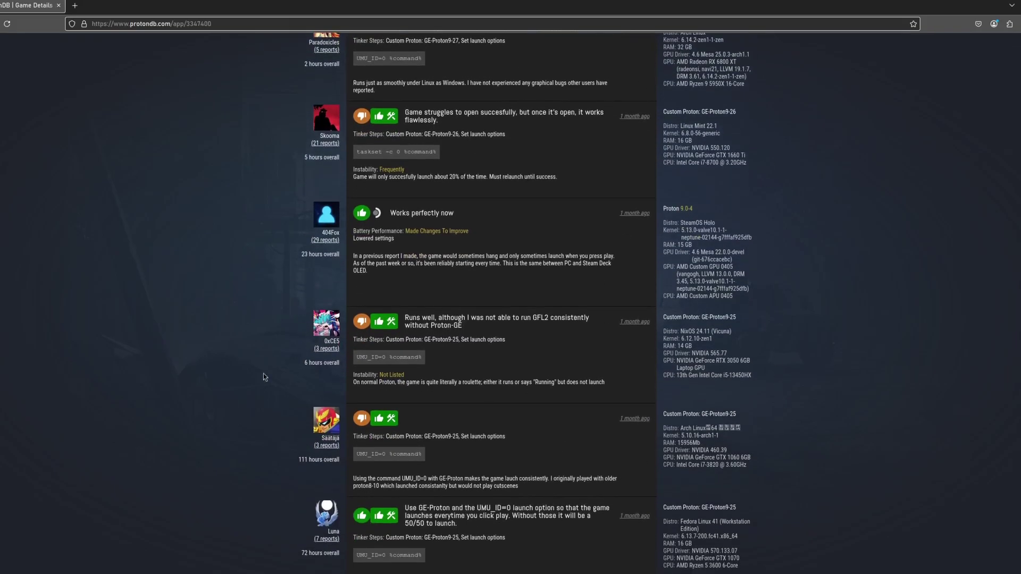
scroll(545, 410, "up", 4)
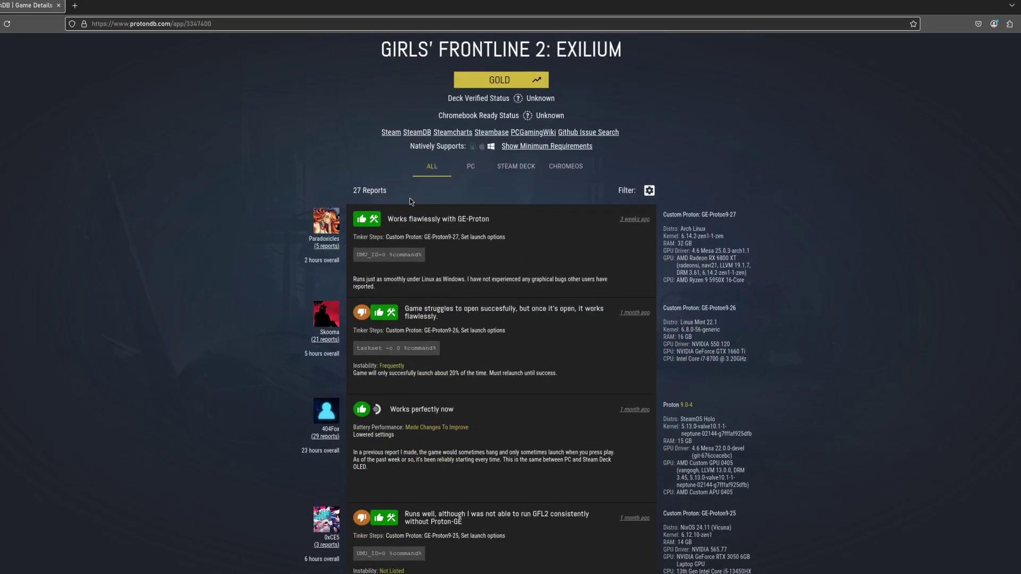
scroll(446, 279, "down", 10)
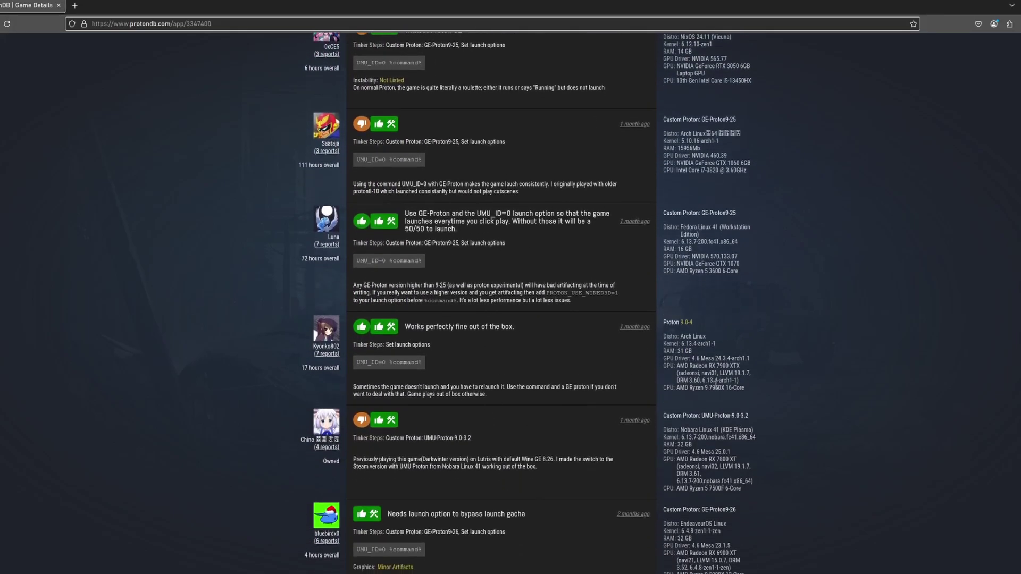
scroll(734, 369, "up", 9)
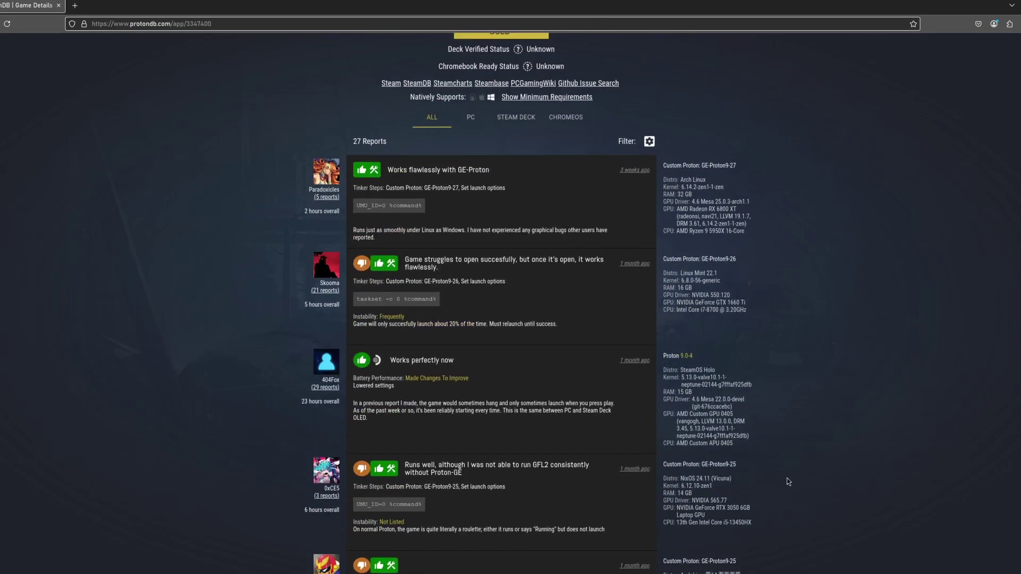
scroll(774, 484, "down", 2)
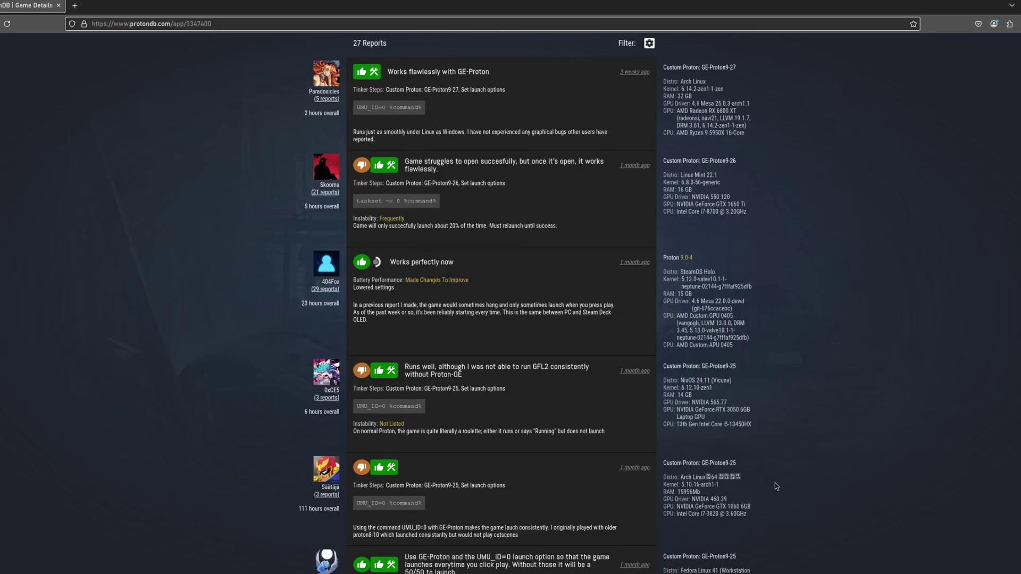
key("super")
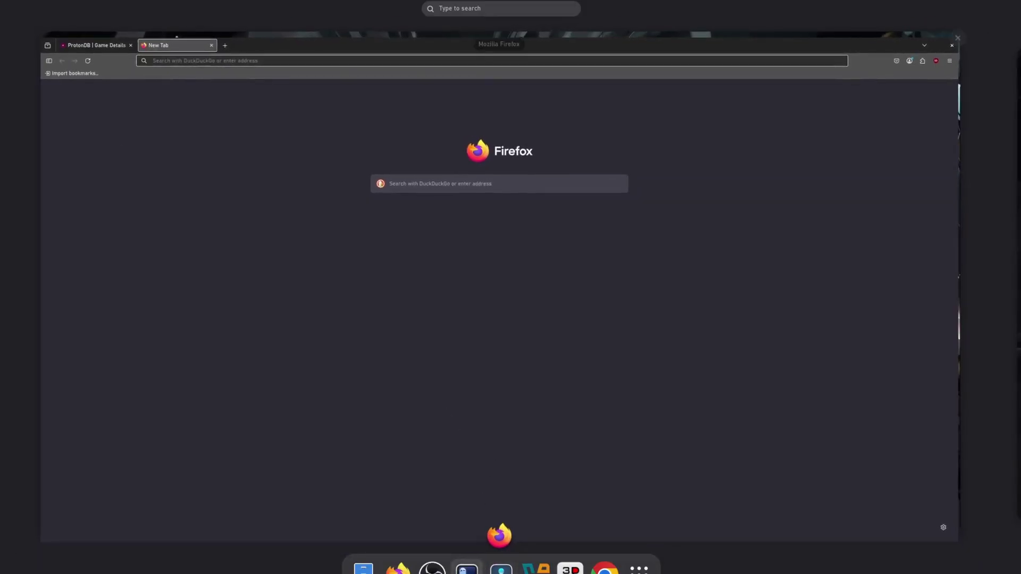
Open a terminal showing the system summary: Arch Linux, GNOME 48.1, NVIDIA GeForce RTX 4070.
key("ctrl+alt+t")
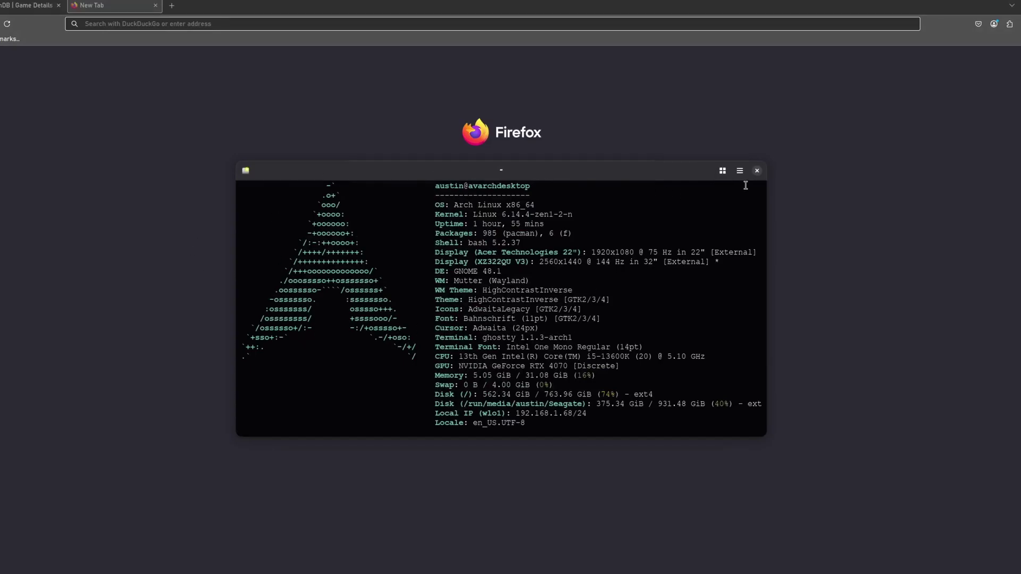
Close the terminal and search the web for 'ge proton arch linux'.
left_click(758, 171)
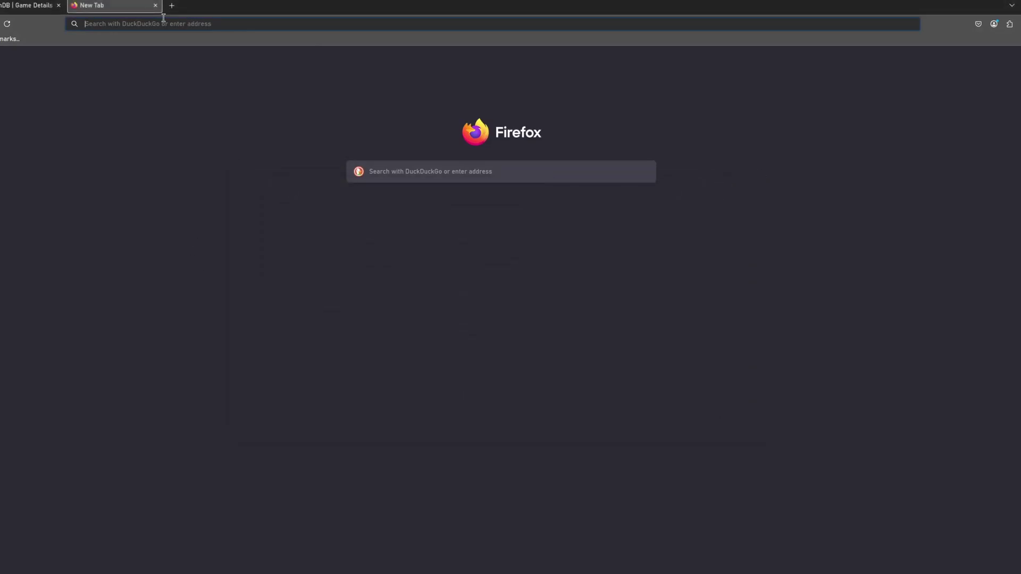
left_click(250, 24)
type("ge")
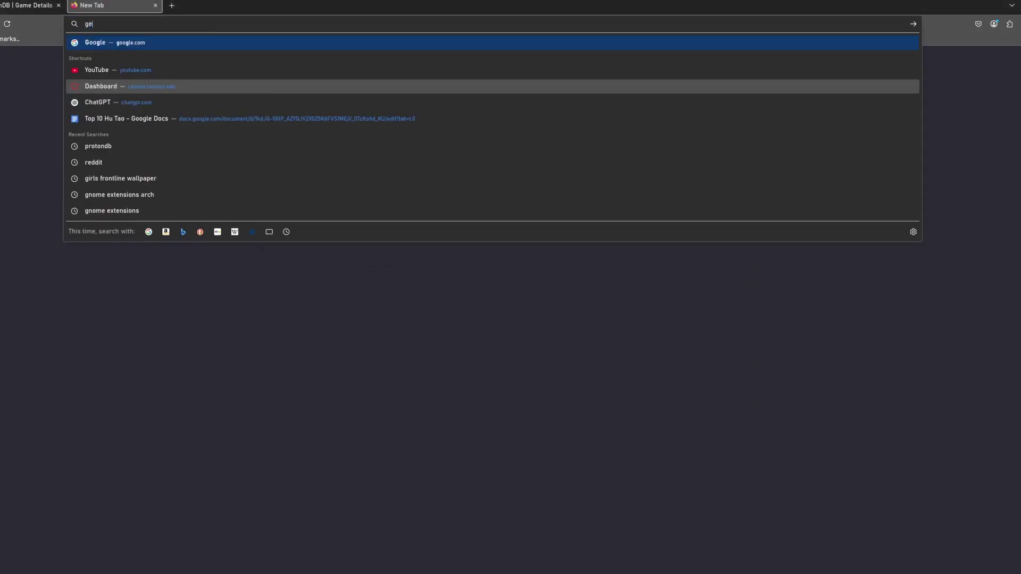
type(" proton ")
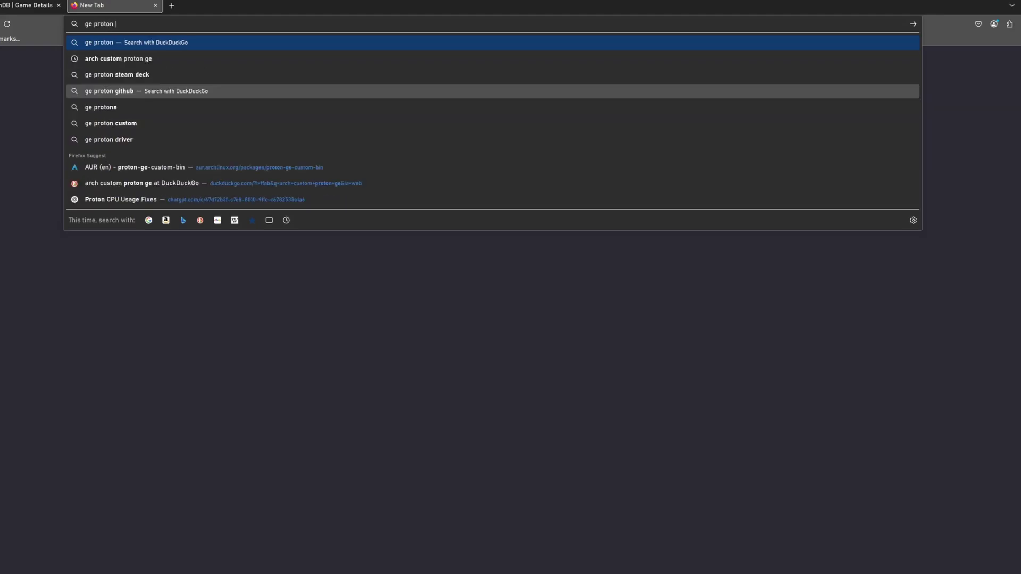
type("arch linux")
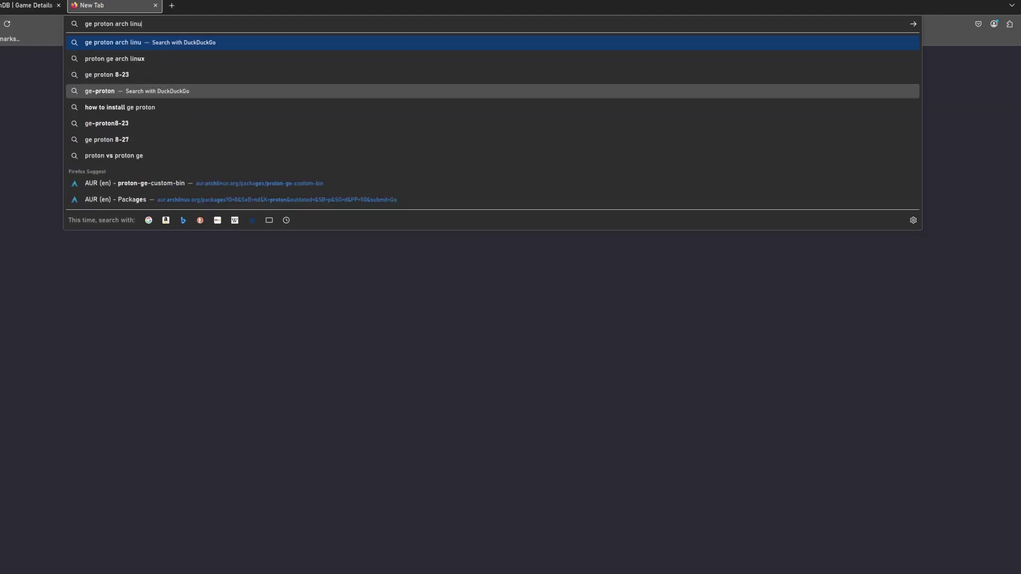
key("Return")
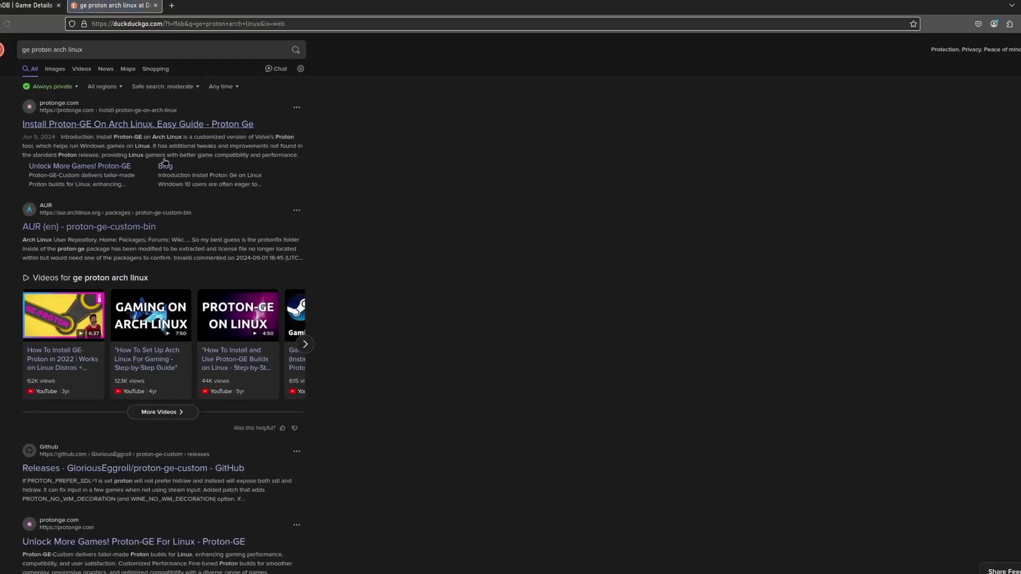
Scroll the results to the AUR proton-ge-custom-bin package, then search desktop apps for 'proto'.
scroll(90, 154, "down", 1)
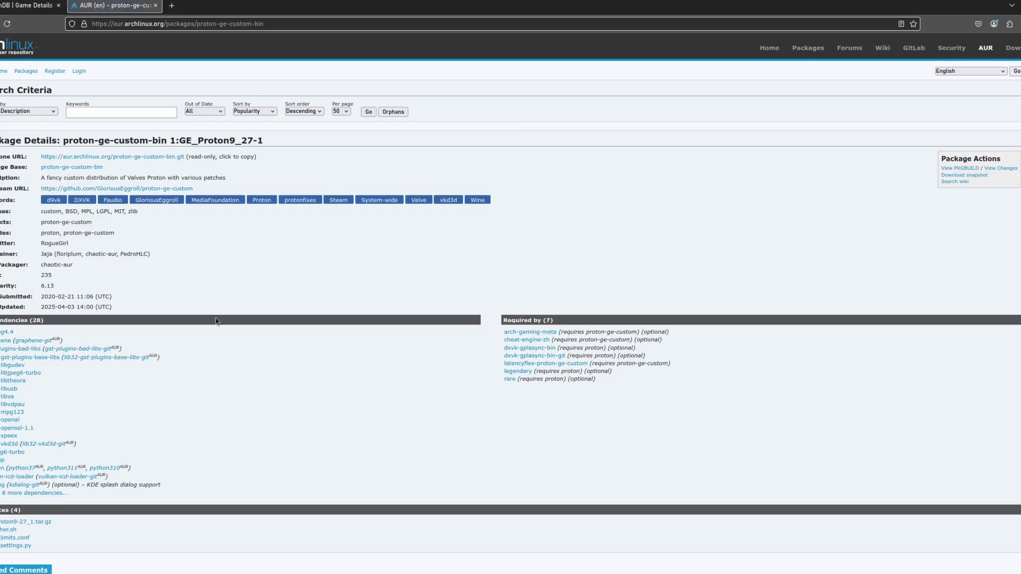
scroll(16, 205, "down", 10)
key("super")
type("proto")
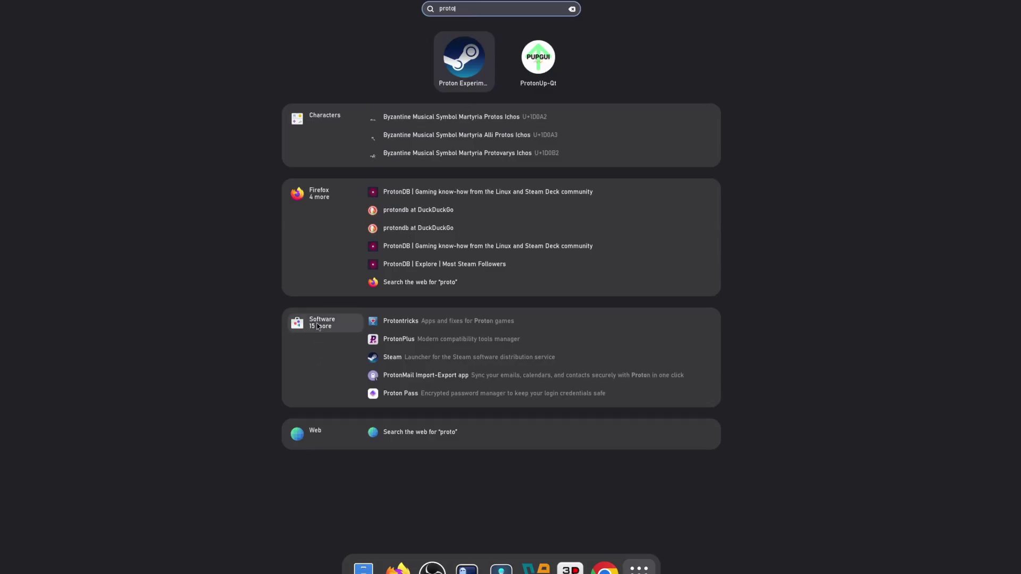
left_click(316, 358)
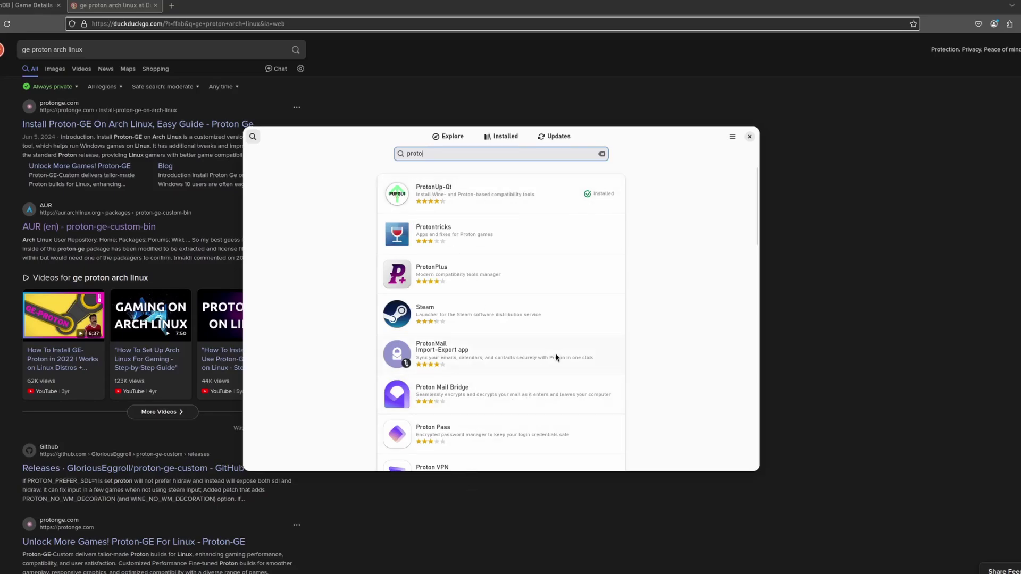
left_click(750, 136)
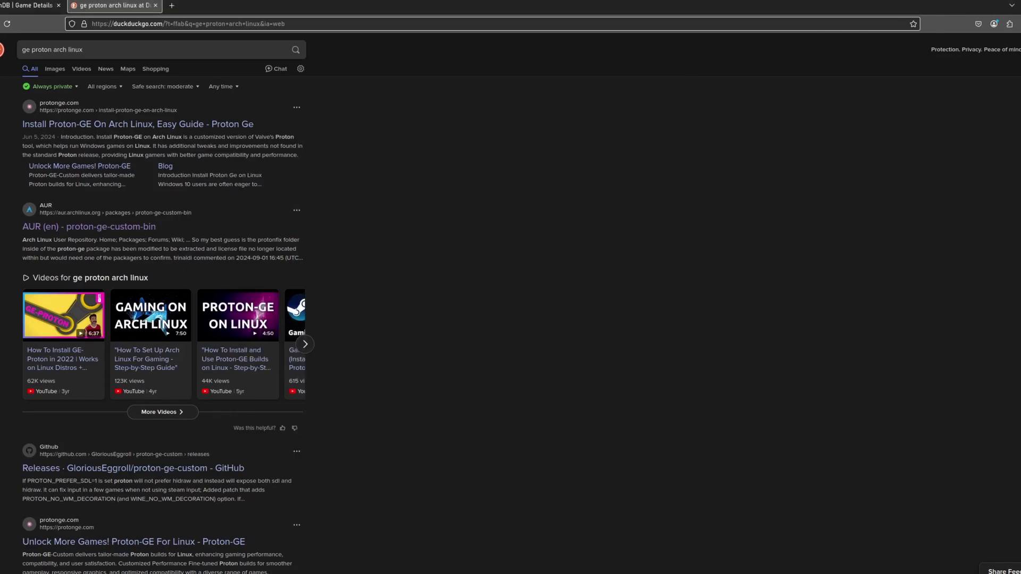
key("super")
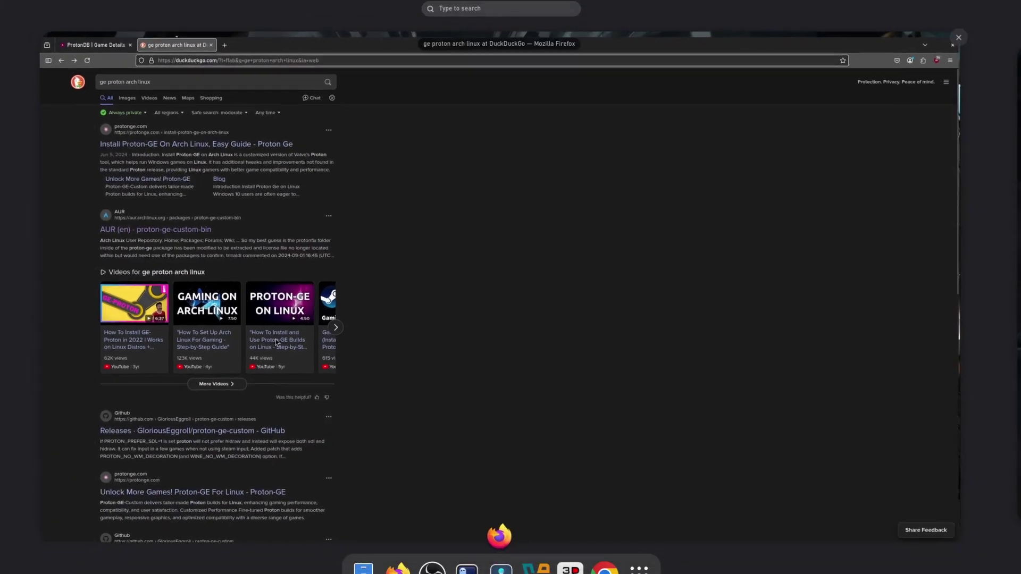
Launch ProtonUp-Qt from the last page of the app grid.
left_click(638, 568)
left_click(993, 335)
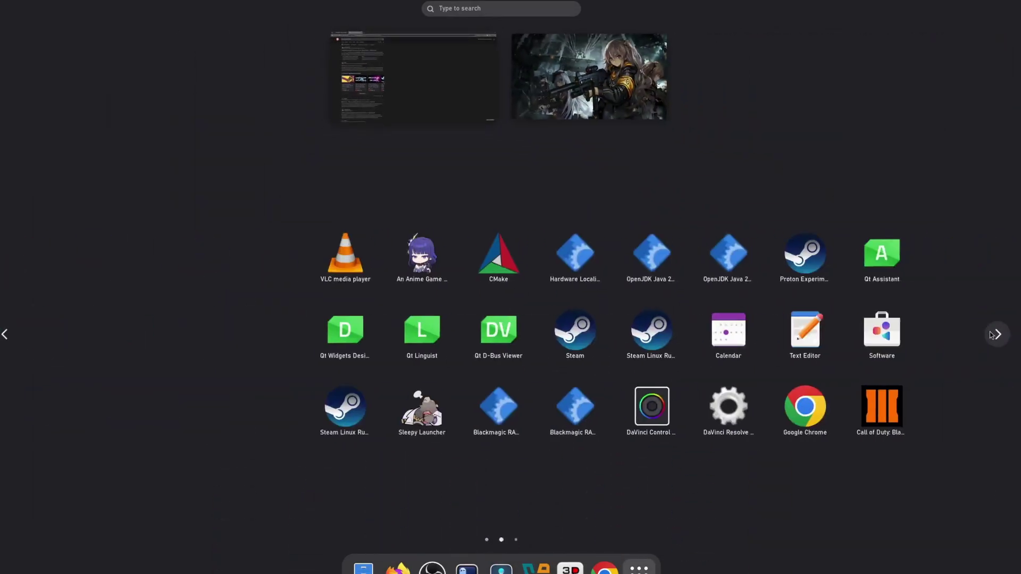
left_click(992, 335)
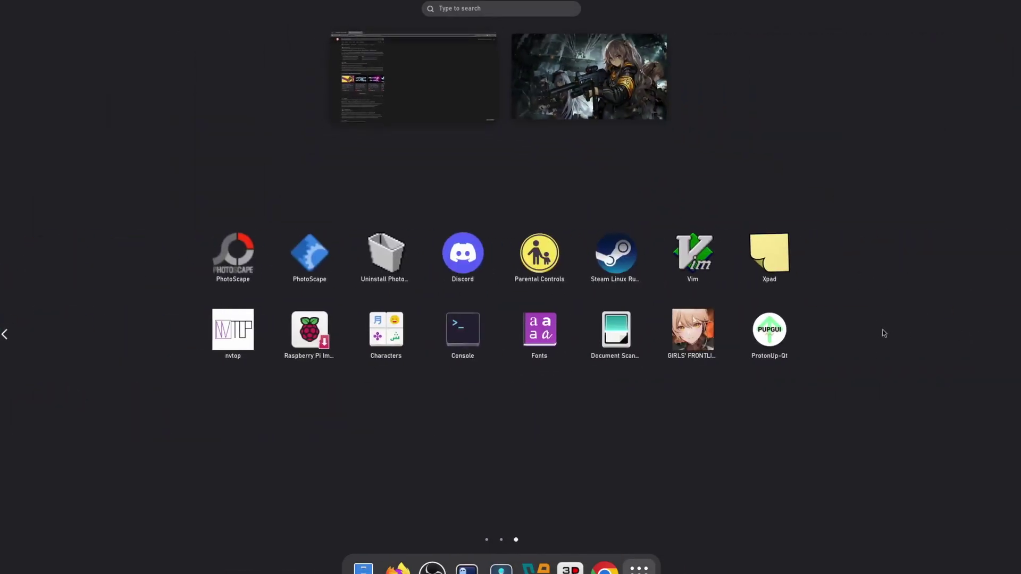
left_click(786, 336)
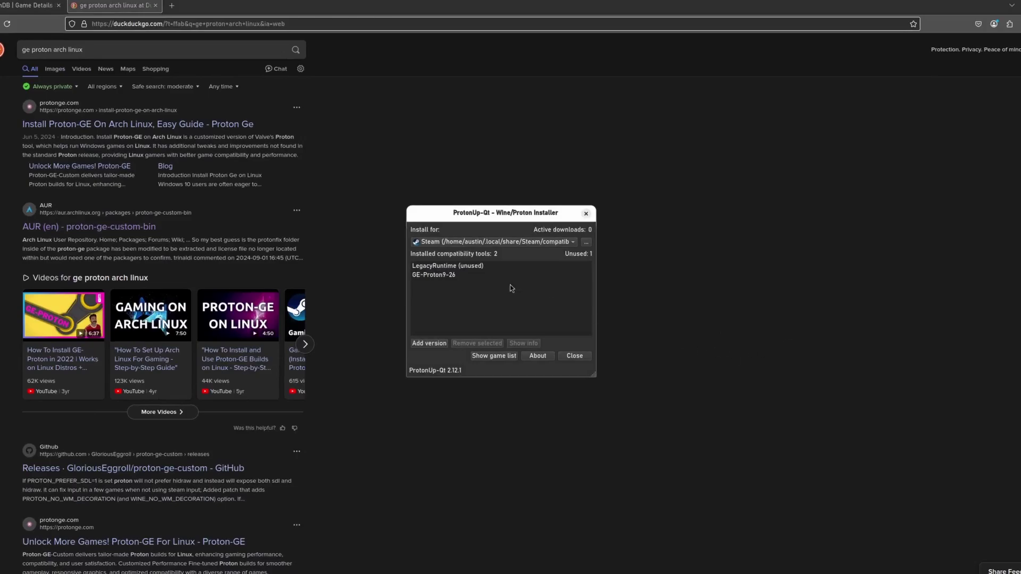
Confirm GE-Proton9-26 is installed for Steam, cancel adding another version, and close ProtonUp-Qt.
left_click(471, 278)
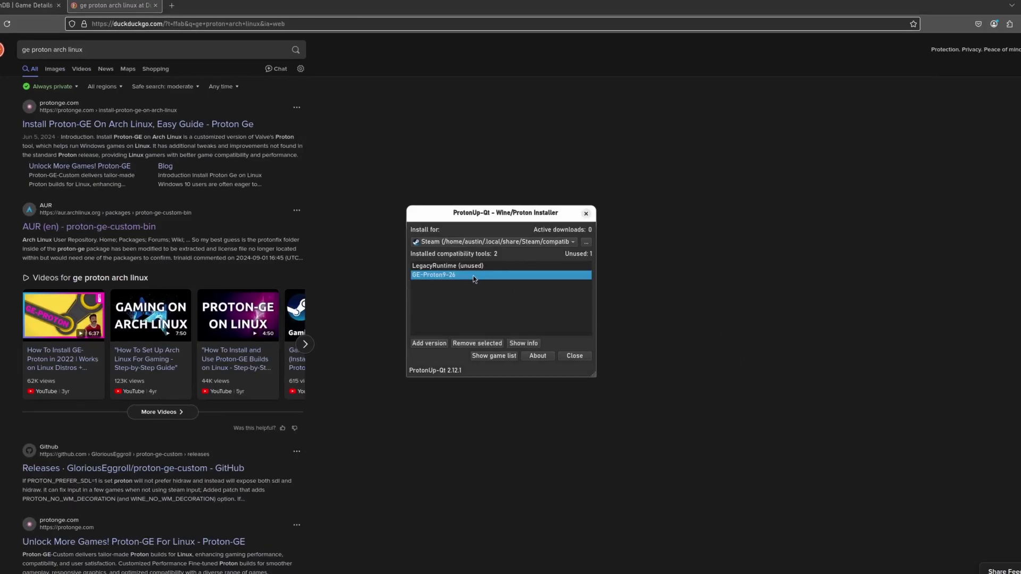
left_click(430, 343)
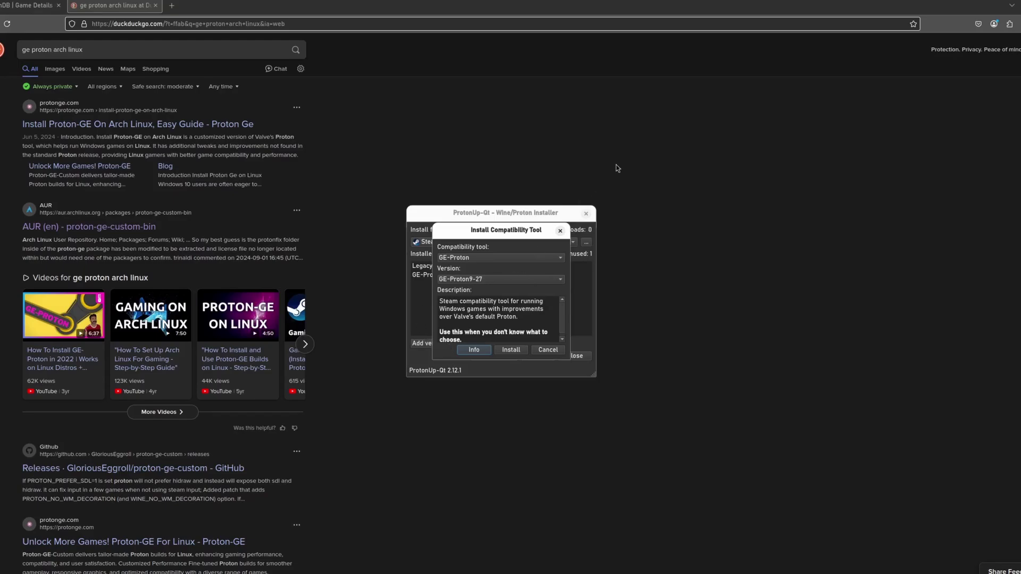
left_click(561, 231)
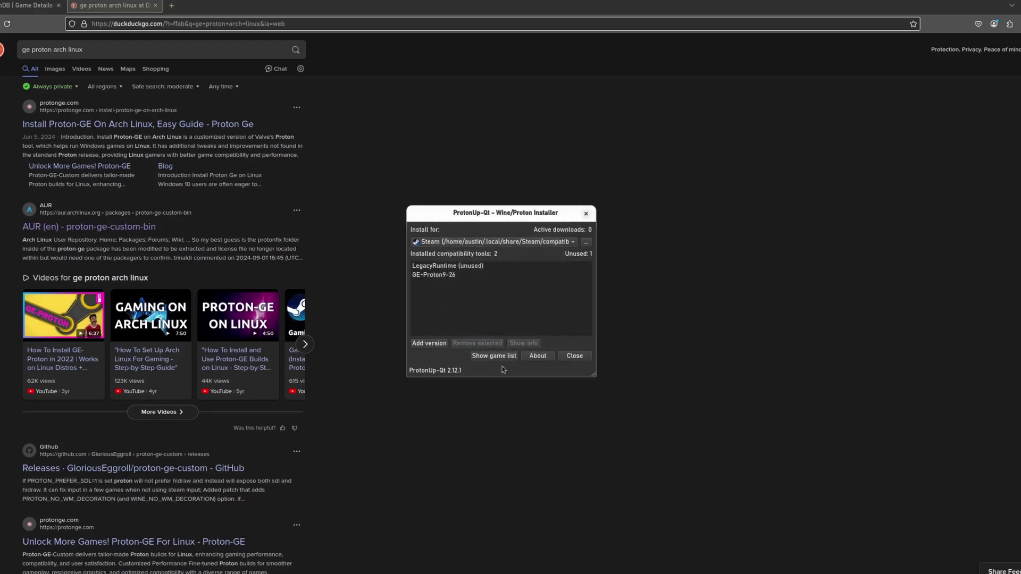
left_click(586, 213)
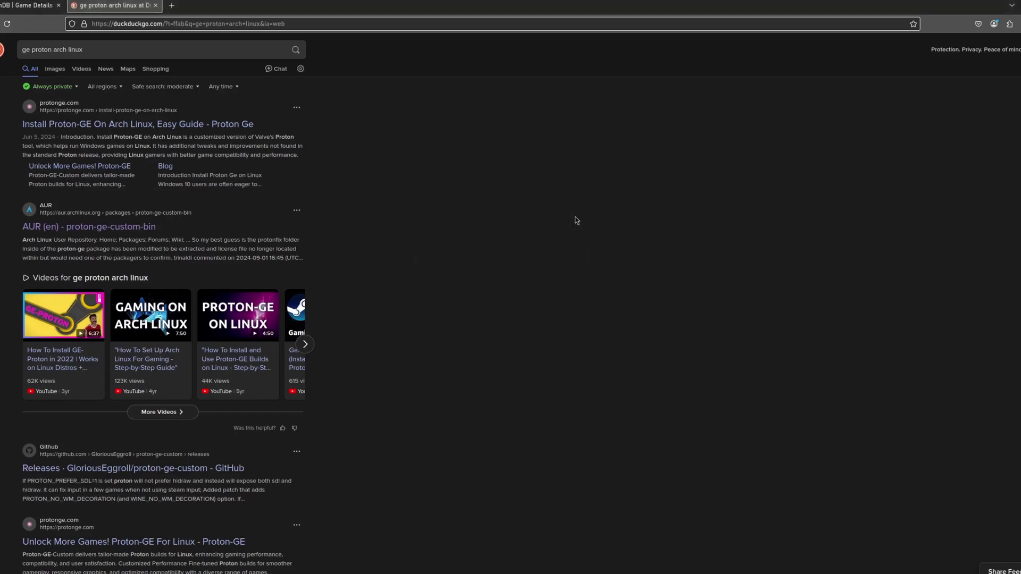
Verify GIRLS' FRONTLINE 2: EXILIUM forces GE-Proton9-26 in its Compatibility properties, then launch it.
key("ctrl+q")
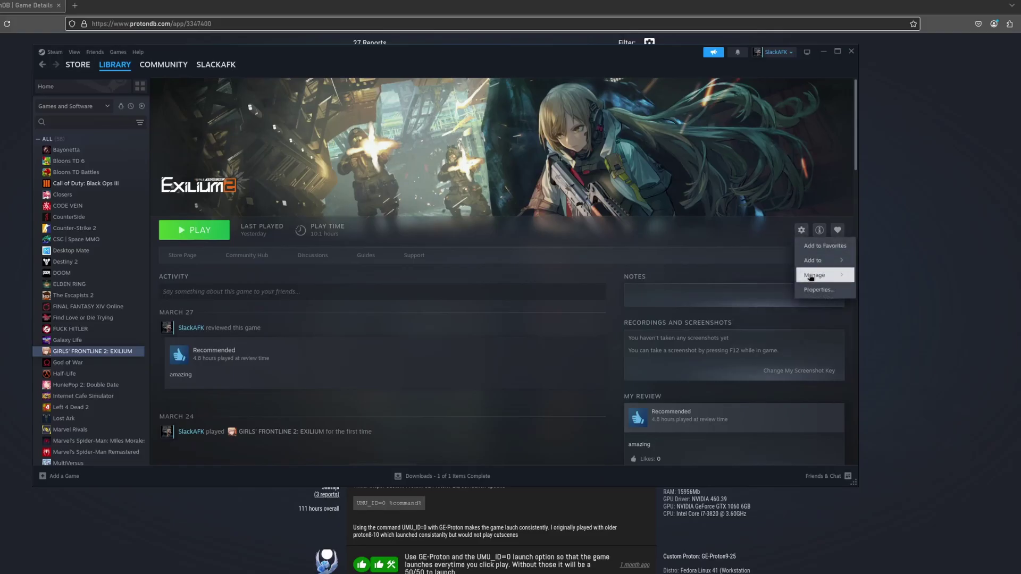
mouse_move(811, 277)
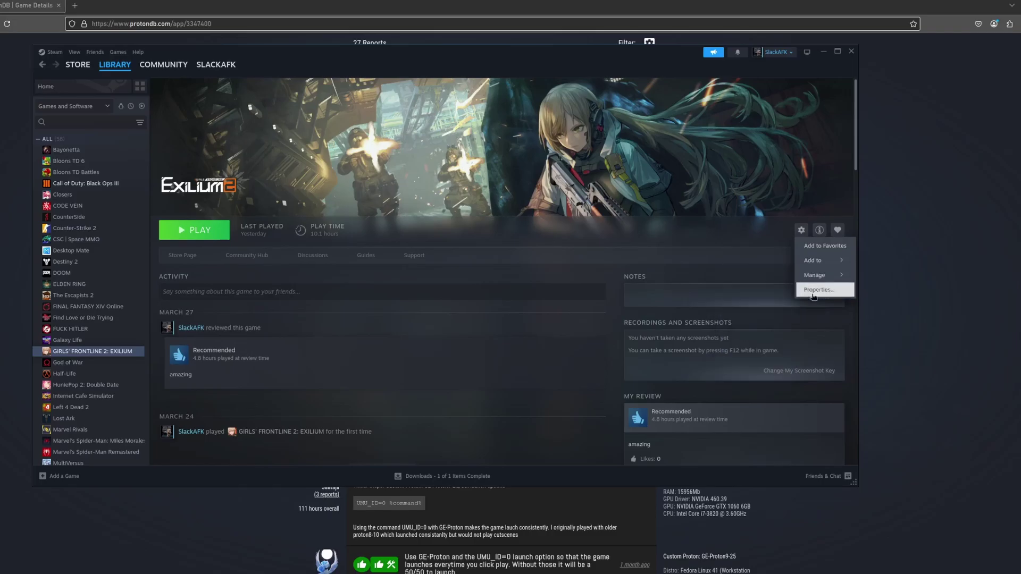
left_click(815, 290)
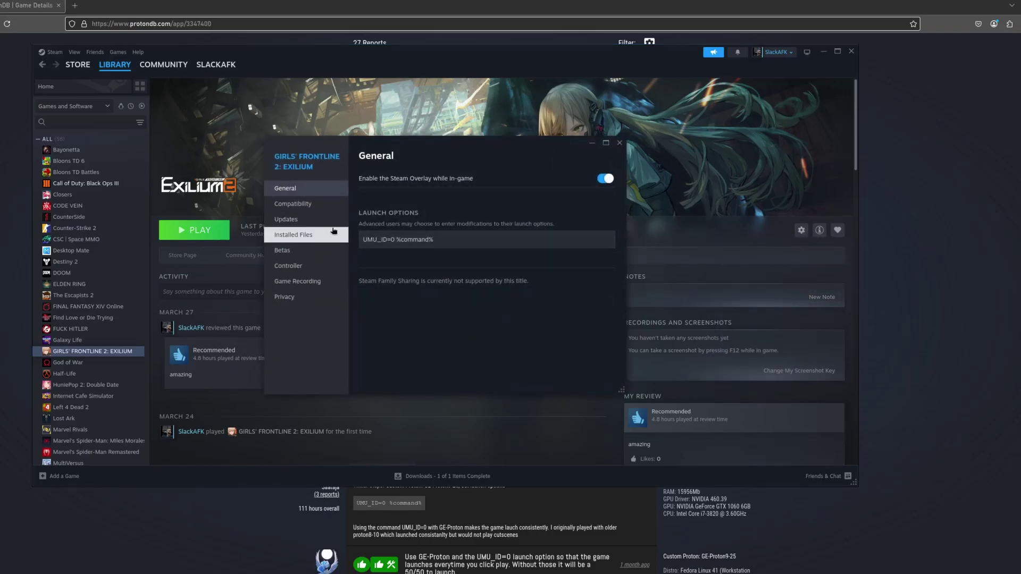
left_click(337, 211)
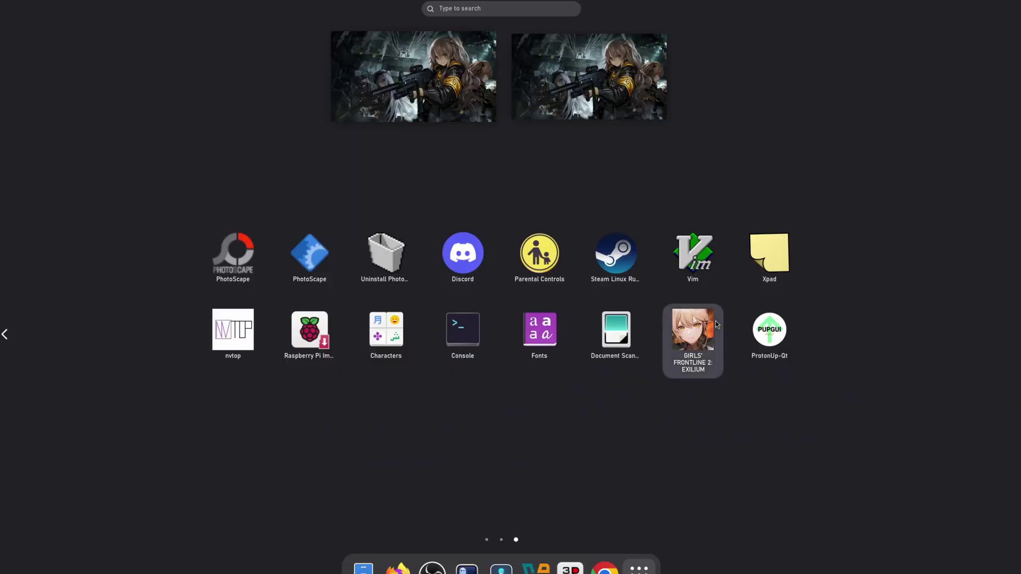
left_click(694, 338)
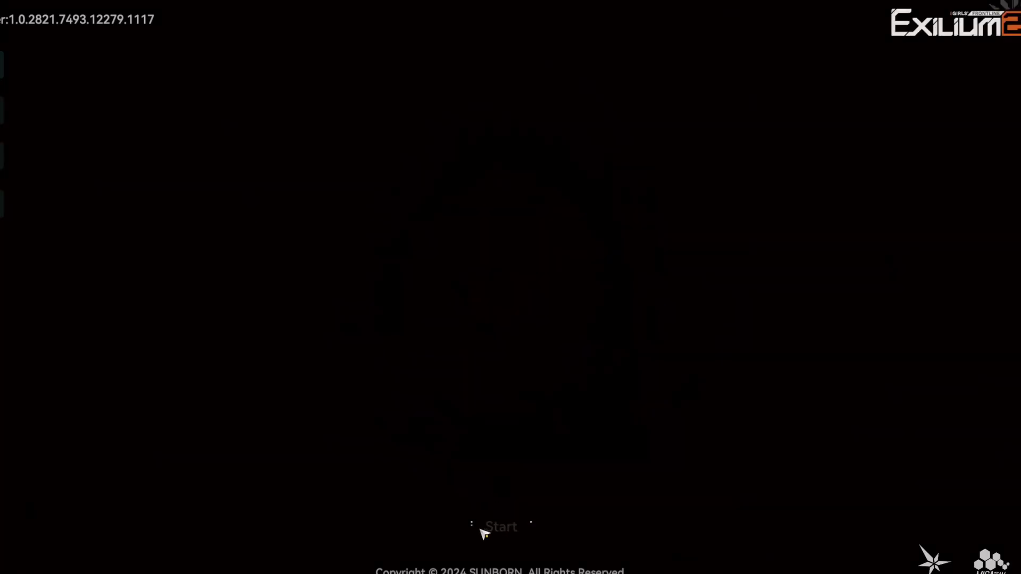
Start the game, claim the day 26 attendance reward, and peek at the Time-Limited Events map.
left_click(497, 543)
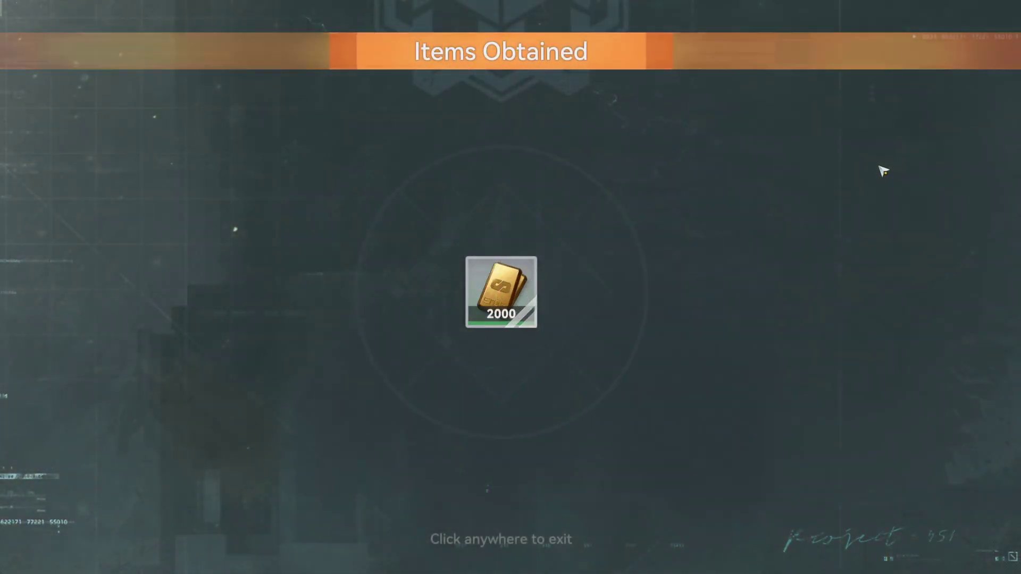
left_click(898, 165)
left_click(885, 104)
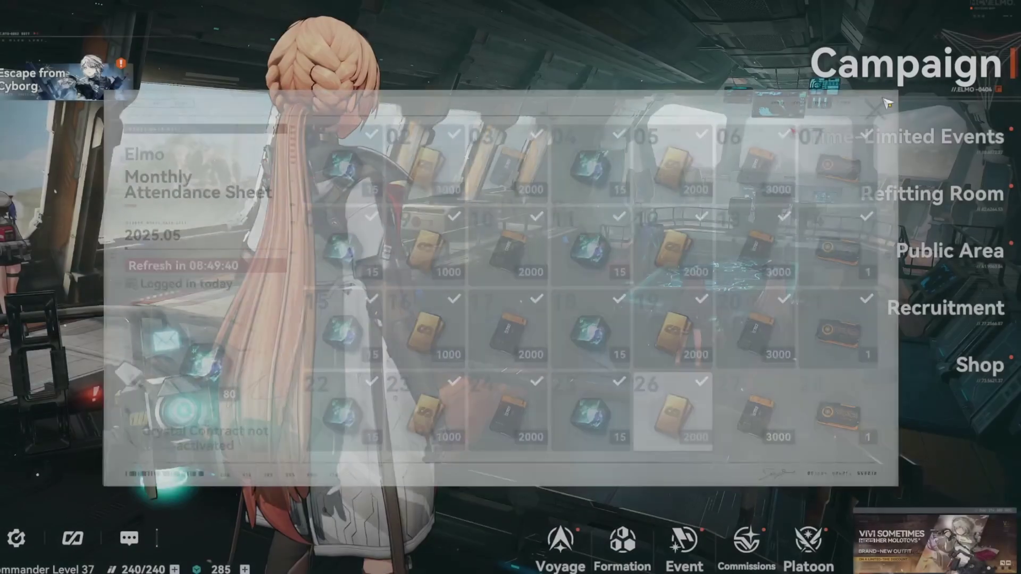
left_click(953, 137)
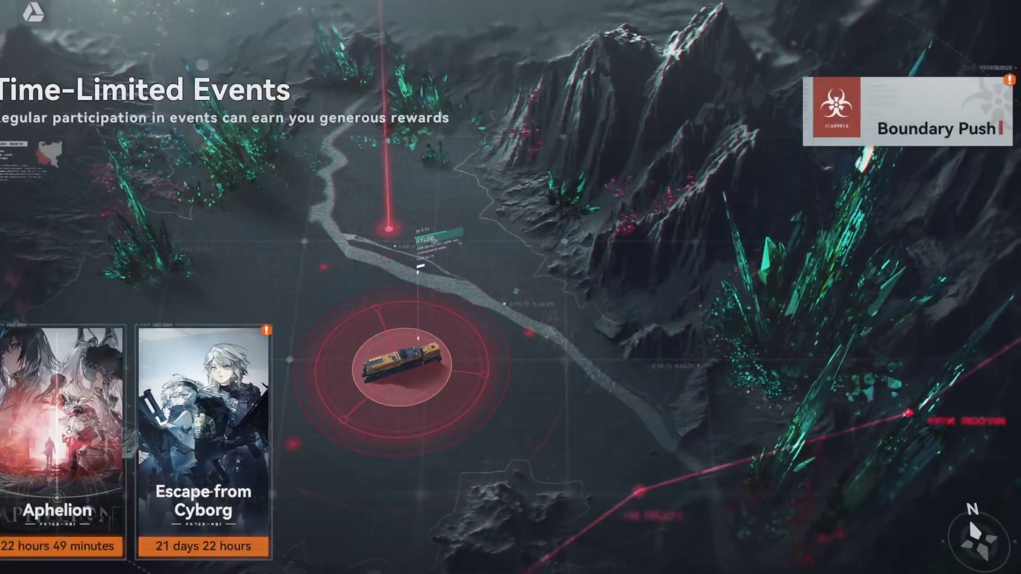
key("Escape")
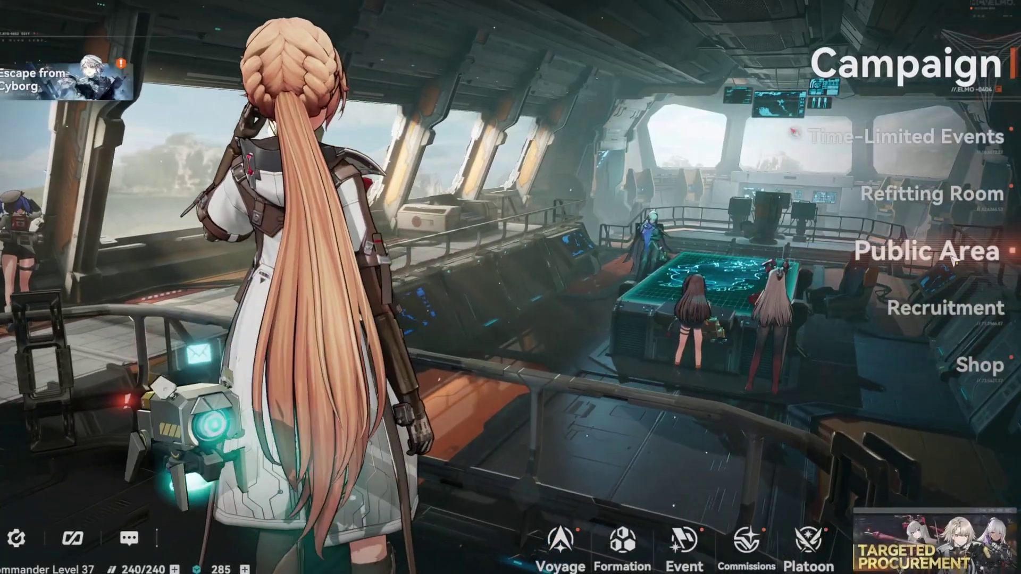
Visit the Public Area and Dormitory, open the ship's navigation map, and return to the game window.
left_click(939, 238)
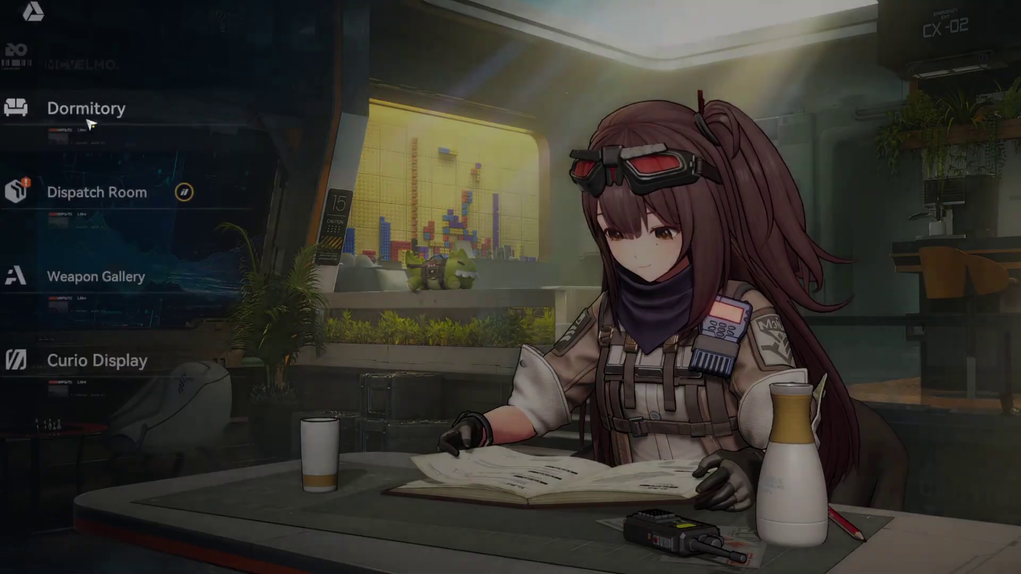
left_click(89, 123)
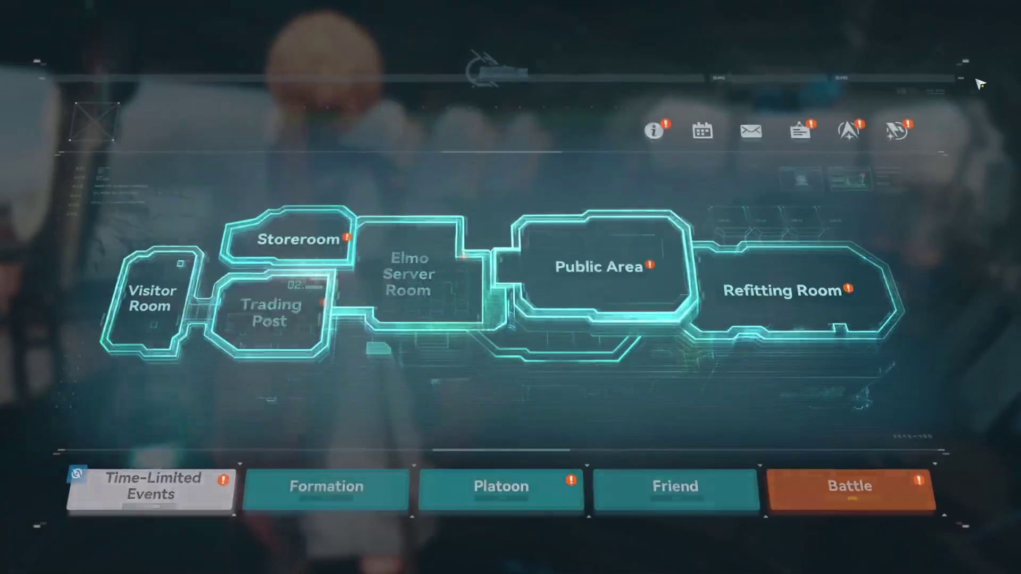
left_click(936, 51)
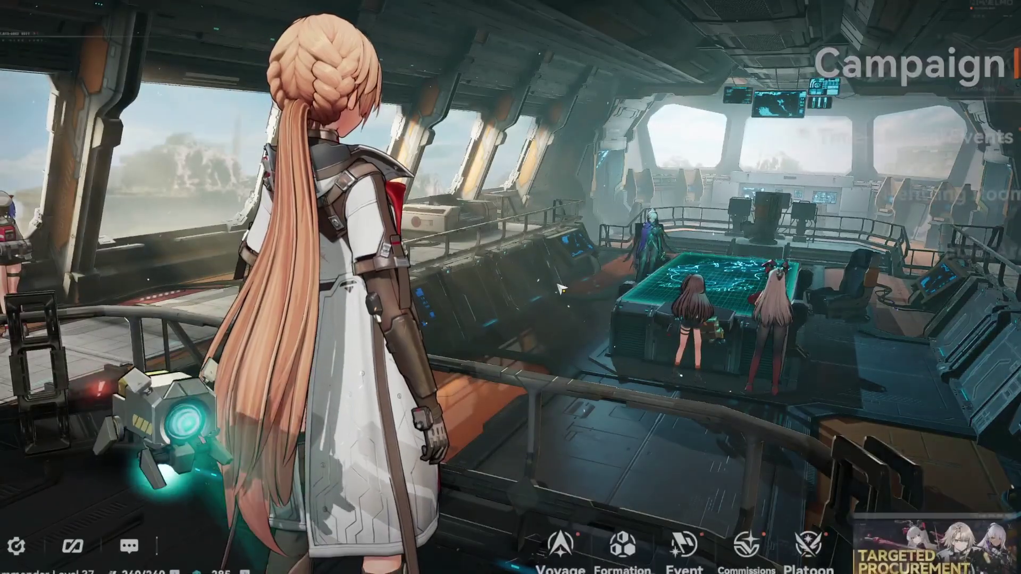
key("super+Tab")
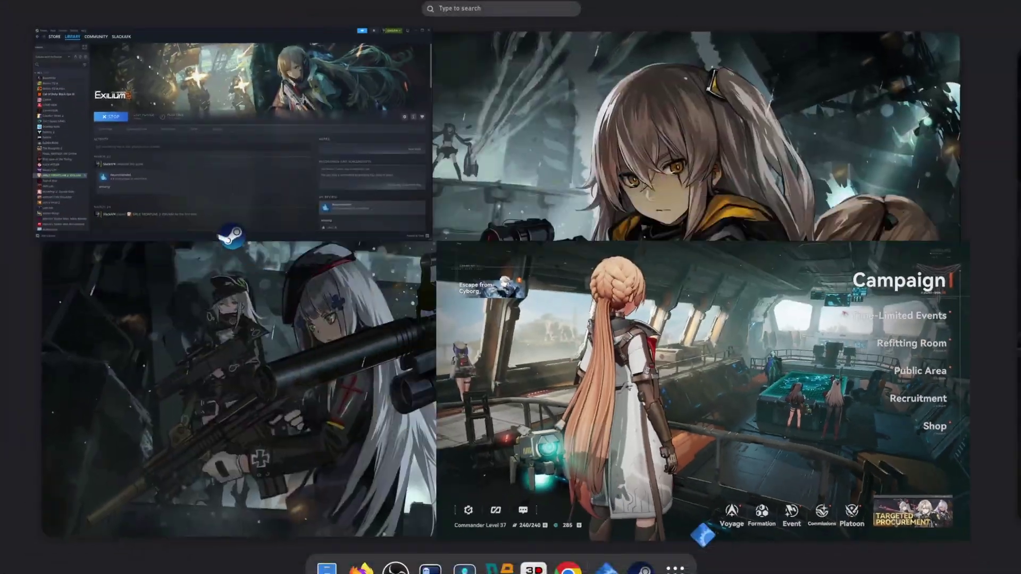
left_click(566, 289)
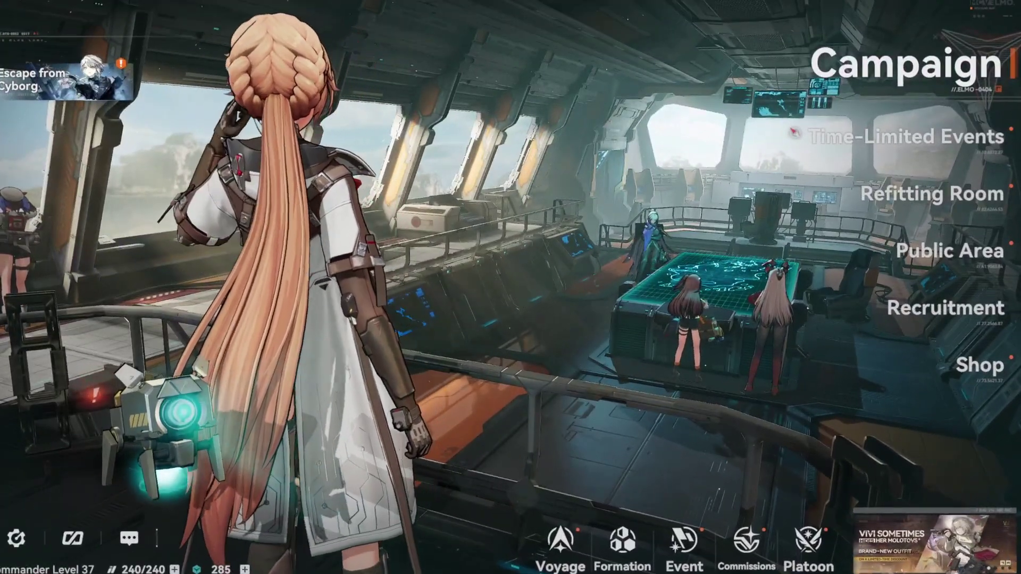